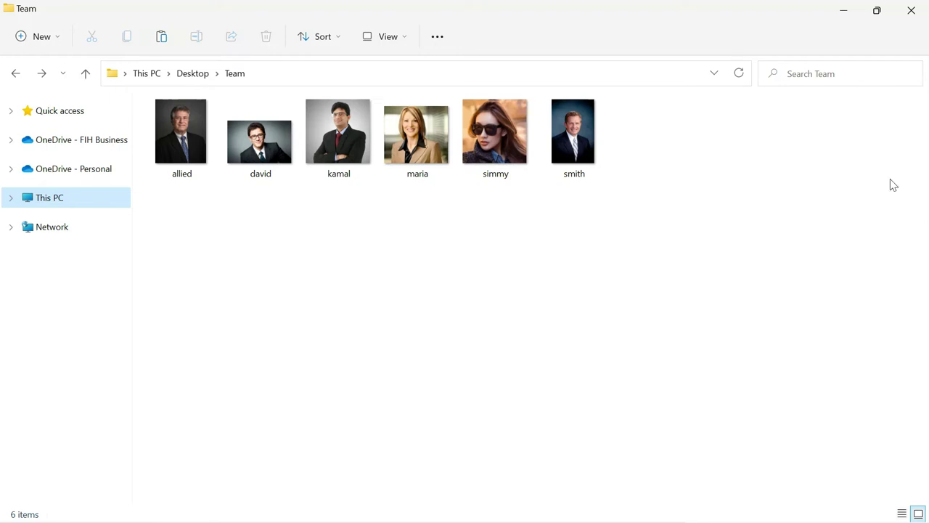
# Pick a few team portraits, clear the selection, then select every photo in the Team folder
pyautogui.click(196, 138)
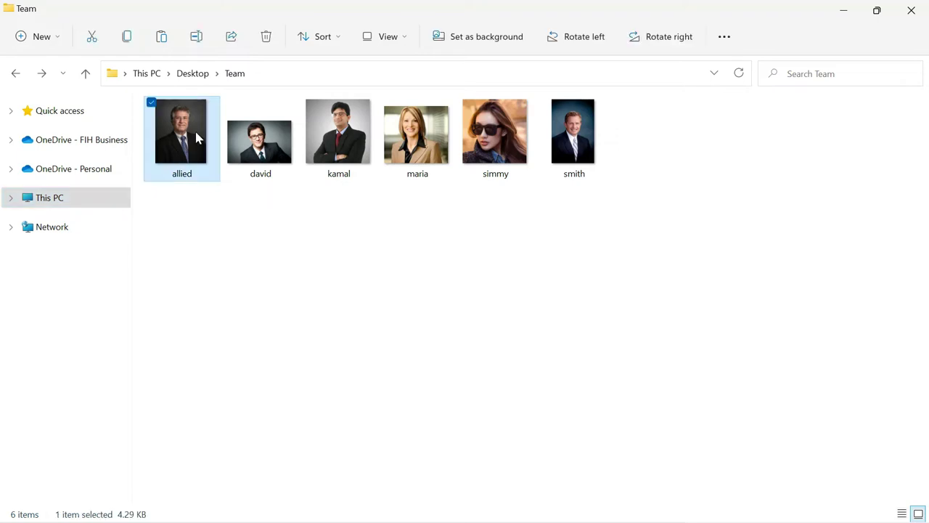
pyautogui.click(288, 149)
pyautogui.click(397, 134)
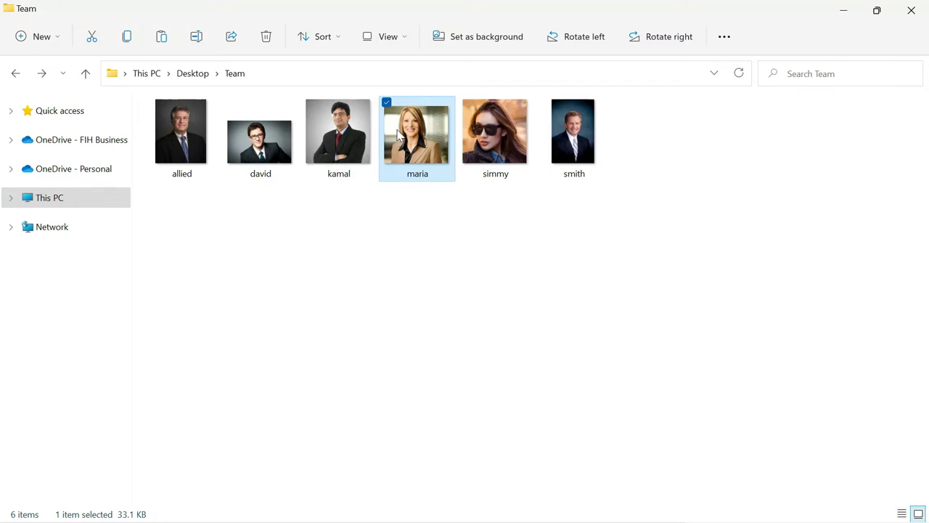
pyautogui.click(407, 270)
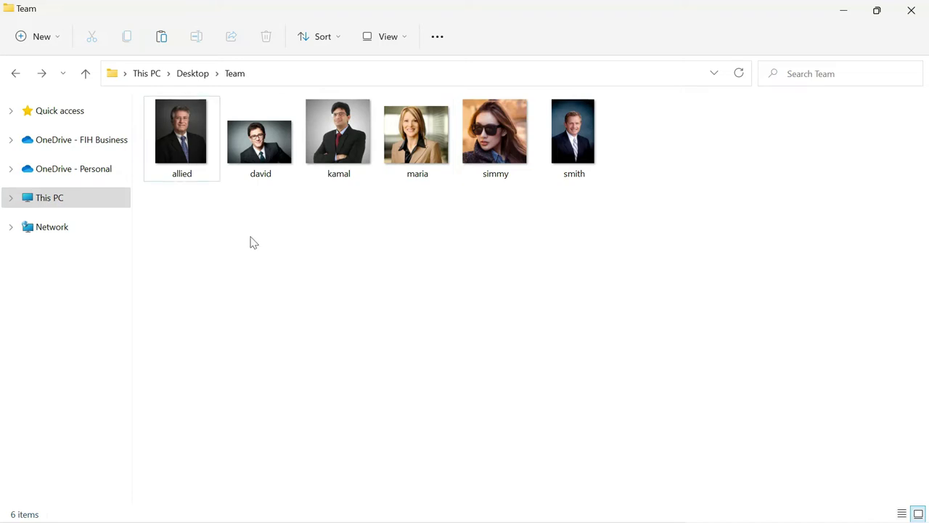
pyautogui.hotkey('ctrl', 'a')
# Drop the sunglasses photo from the selection, then switch slide 1 to the Blank layout
pyautogui.click(466, 102)
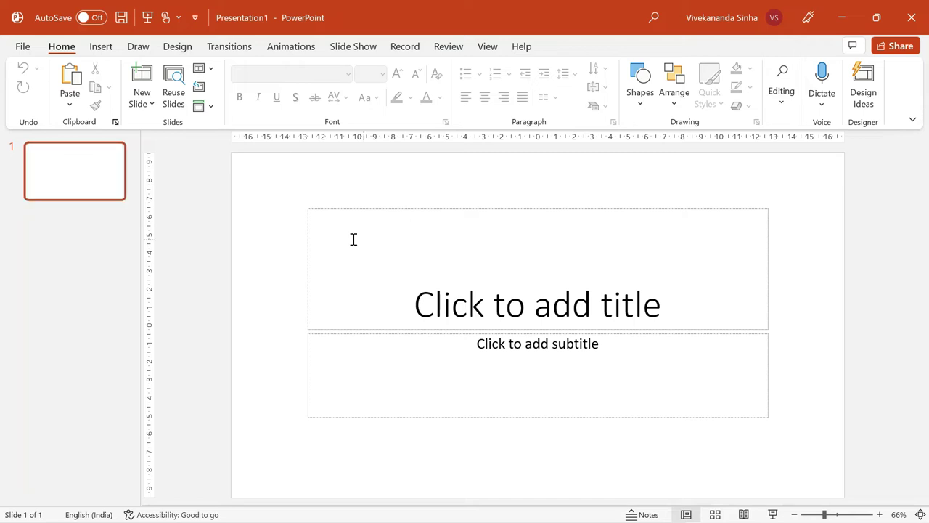
pyautogui.click(87, 180)
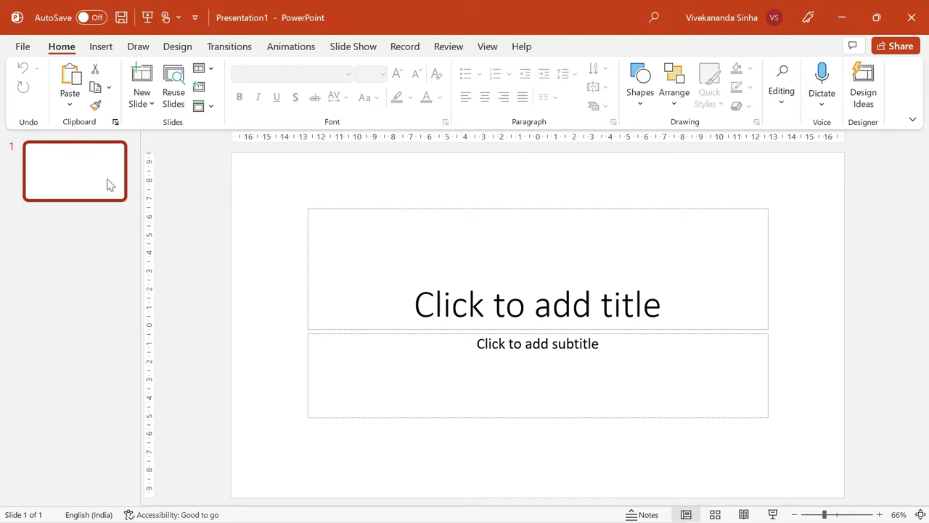
pyautogui.rightClick(109, 181)
pyautogui.moveTo(184, 378)
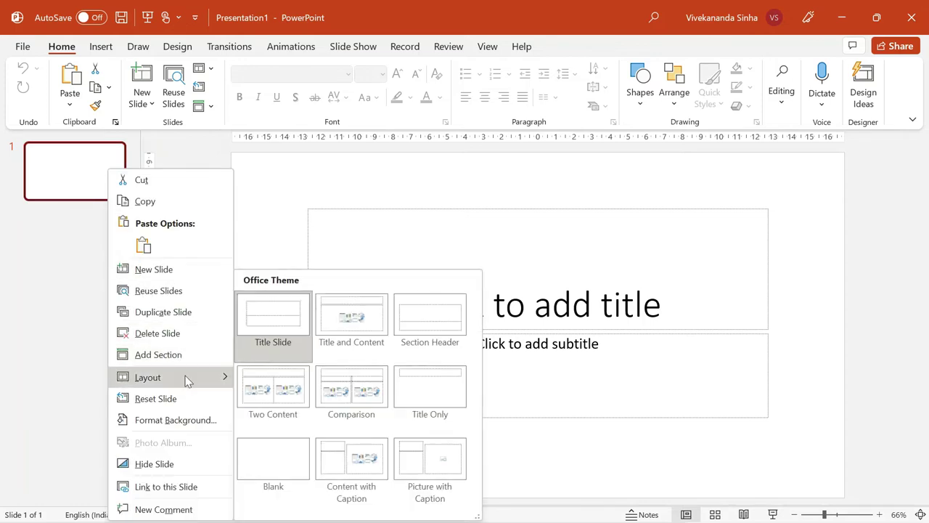
pyautogui.click(267, 459)
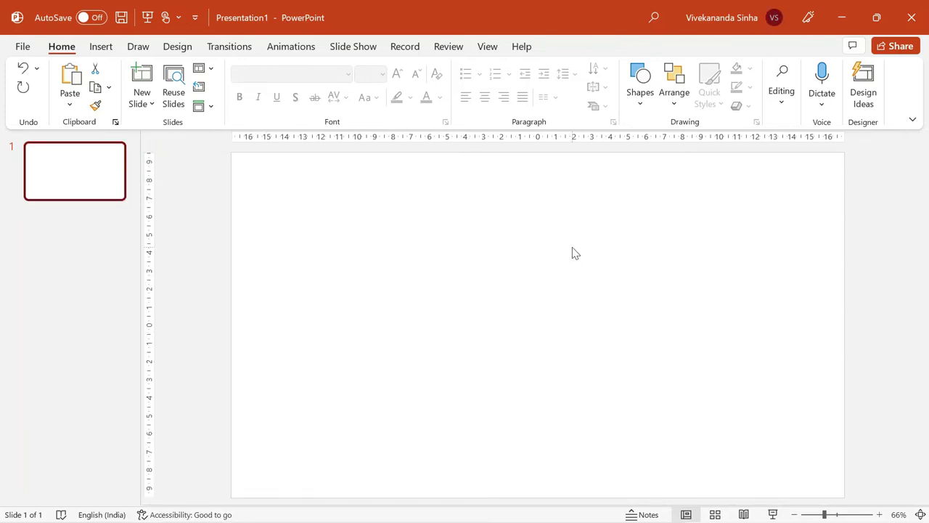
# Paste the five copied team portraits onto the blank slide
pyautogui.hotkey('ctrl', 'v')
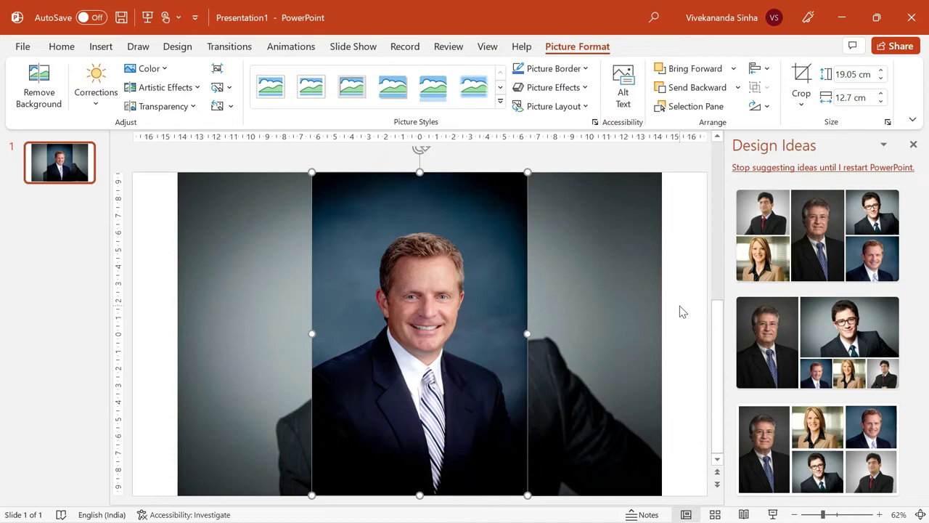
# Preview the first suggested collage designs, including the tall-centre and circular layouts
pyautogui.click(797, 231)
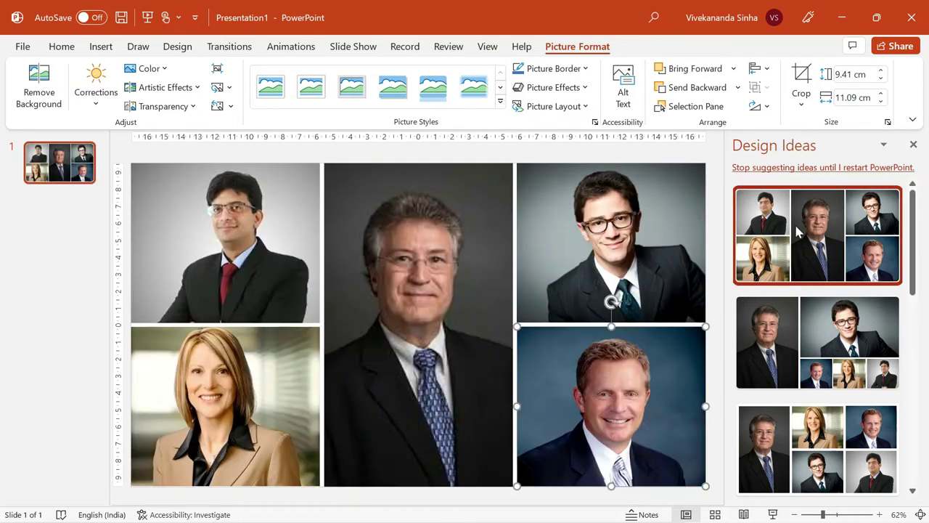
pyautogui.click(767, 336)
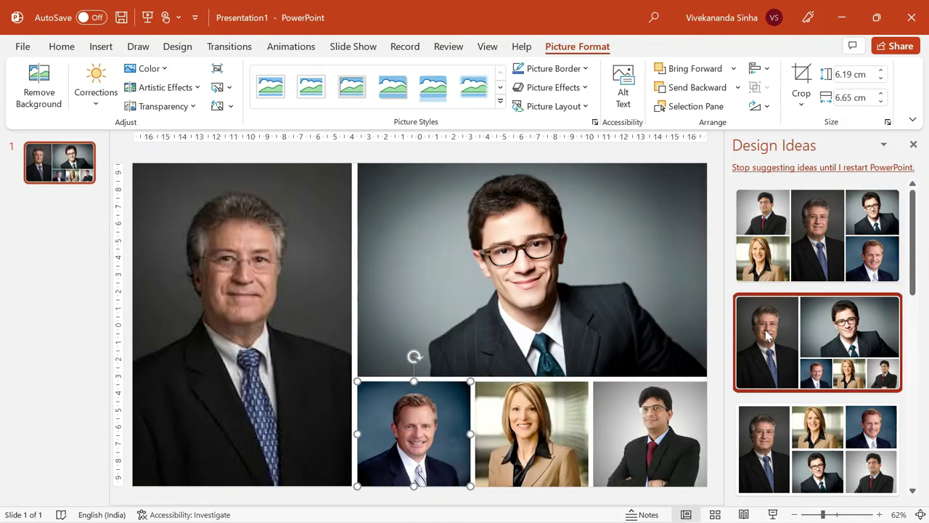
pyautogui.click(791, 421)
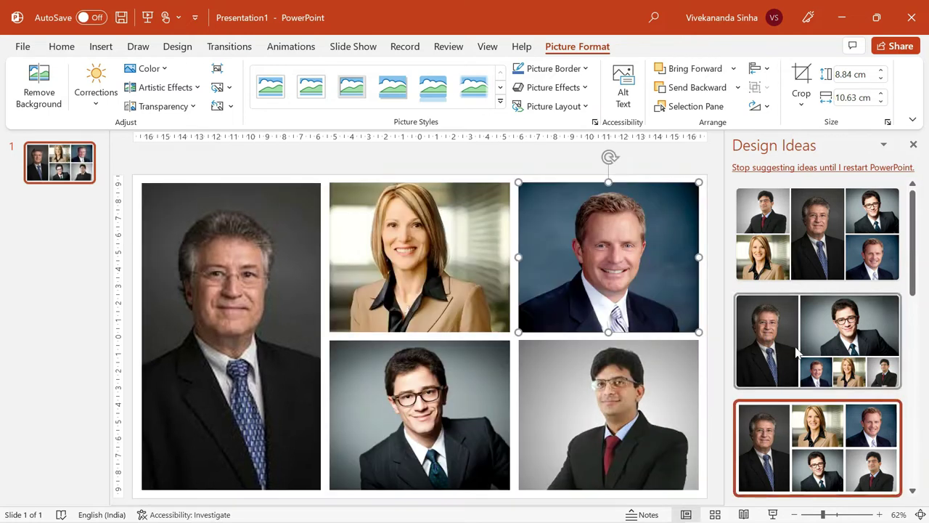
pyautogui.scroll(-2, 798, 353)
pyautogui.click(794, 415)
pyautogui.scroll(-2, 819, 327)
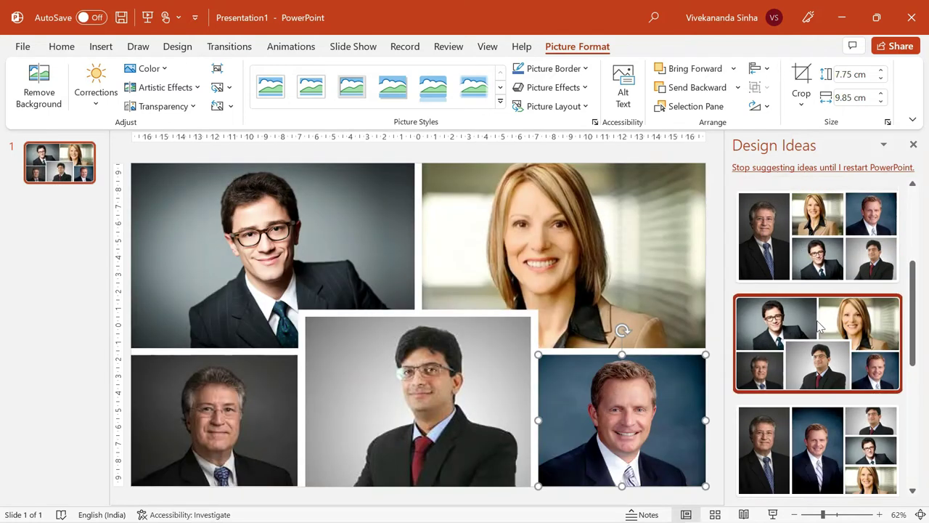
pyautogui.click(812, 368)
pyautogui.scroll(-2, 803, 311)
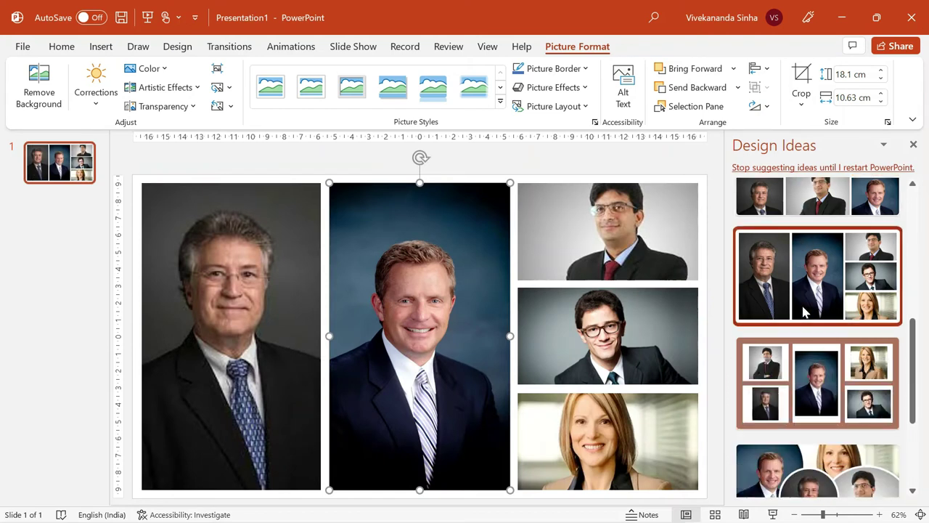
pyautogui.scroll(-3, 804, 311)
pyautogui.click(807, 339)
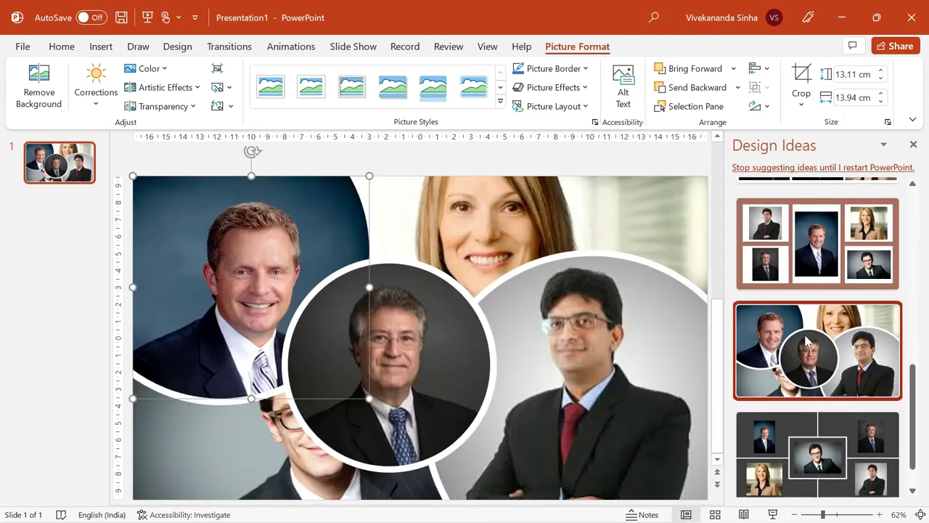
pyautogui.scroll(-1, 807, 342)
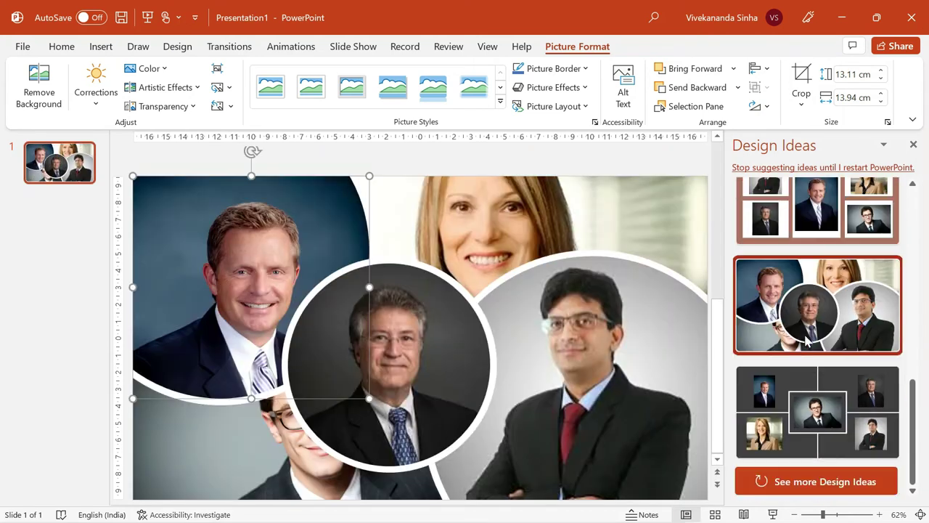
# Load more Design Ideas, try diagonal, framed and overlapping layouts, then reapply the first collage
pyautogui.click(784, 483)
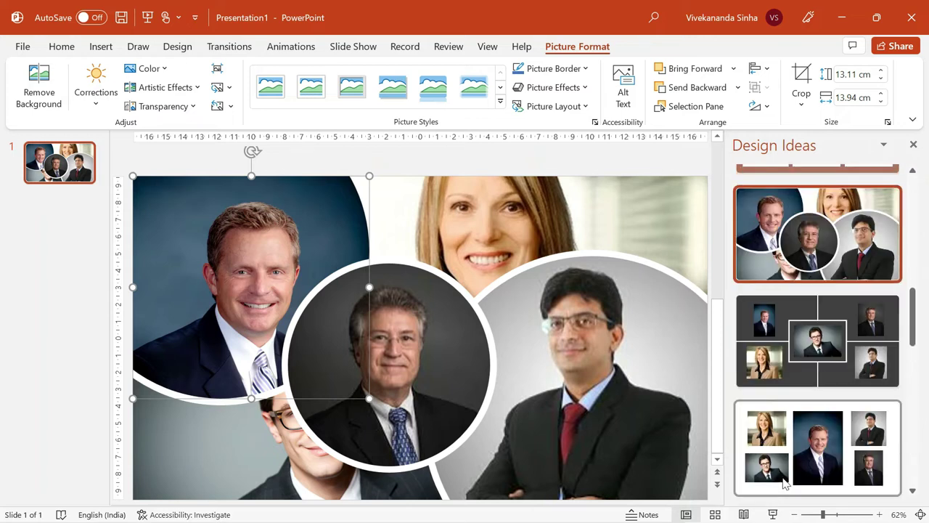
pyautogui.scroll(-3, 804, 395)
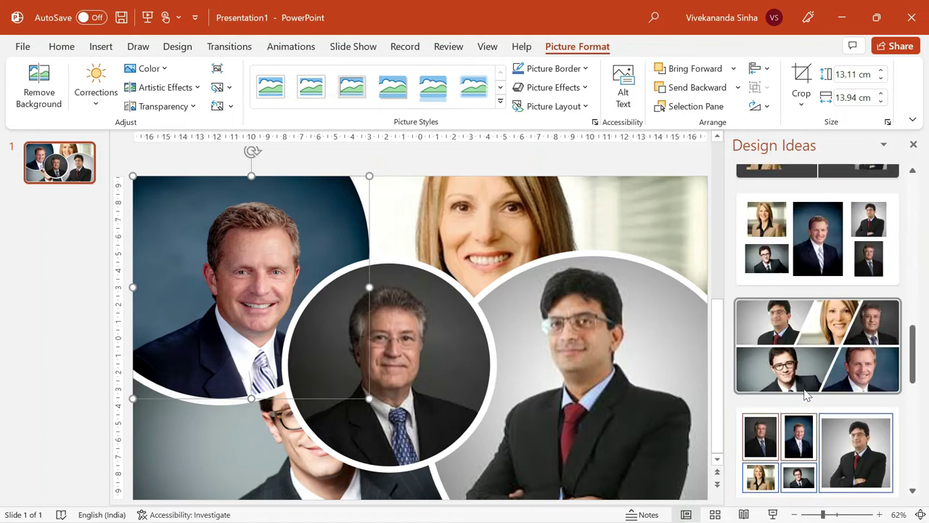
pyautogui.click(829, 381)
pyautogui.click(817, 312)
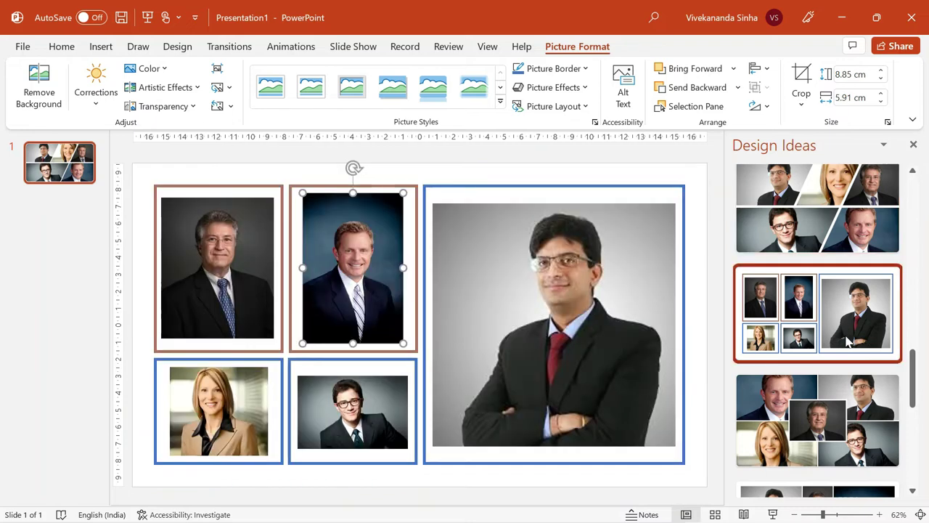
pyautogui.click(815, 407)
pyautogui.scroll(-2, 815, 407)
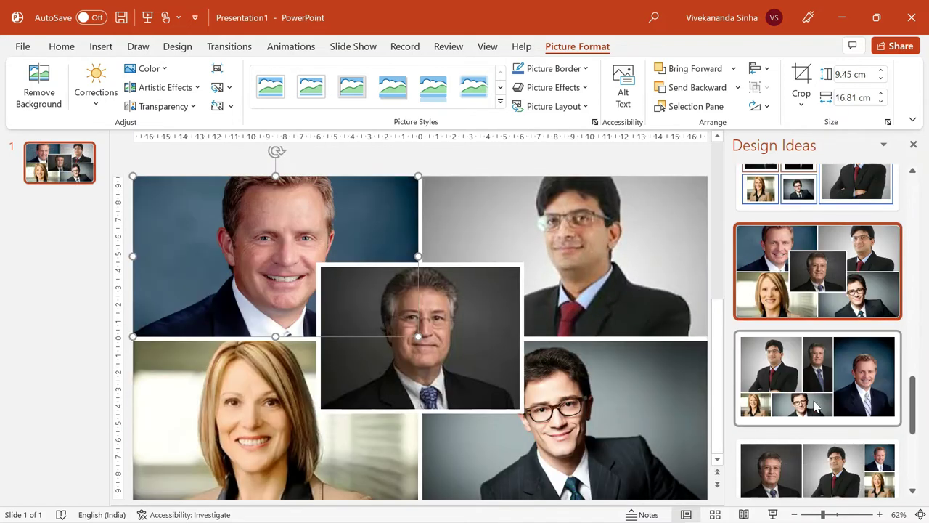
pyautogui.click(815, 406)
pyautogui.click(829, 398)
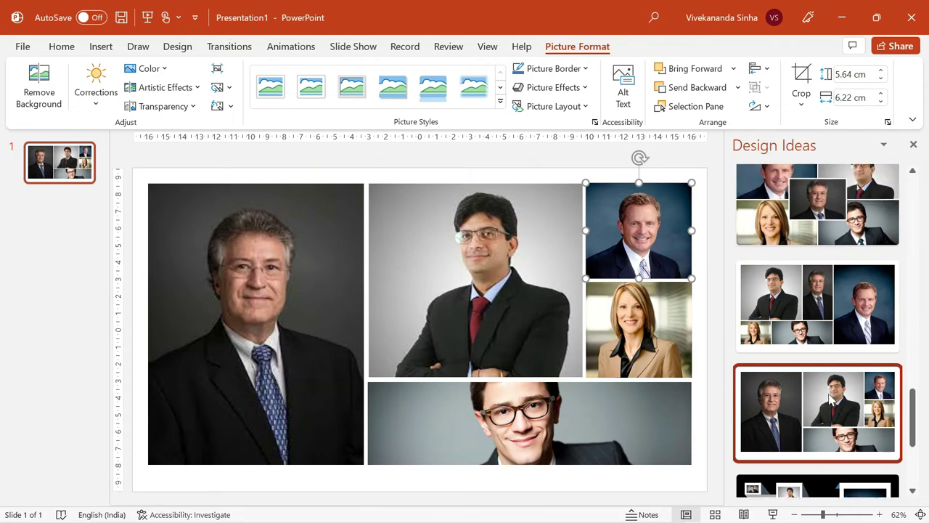
pyautogui.click(800, 234)
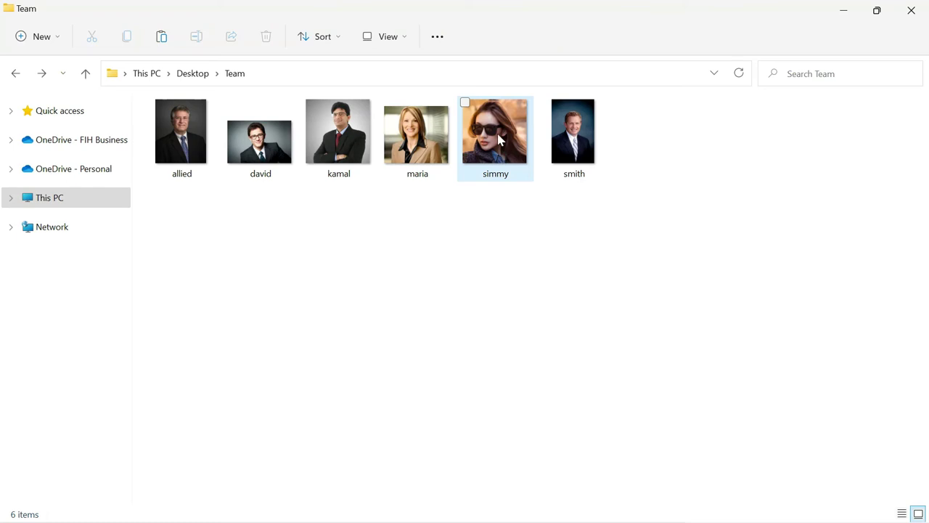
# Copy the sunglasses portrait file and paste it onto the collage slide
pyautogui.click(498, 138)
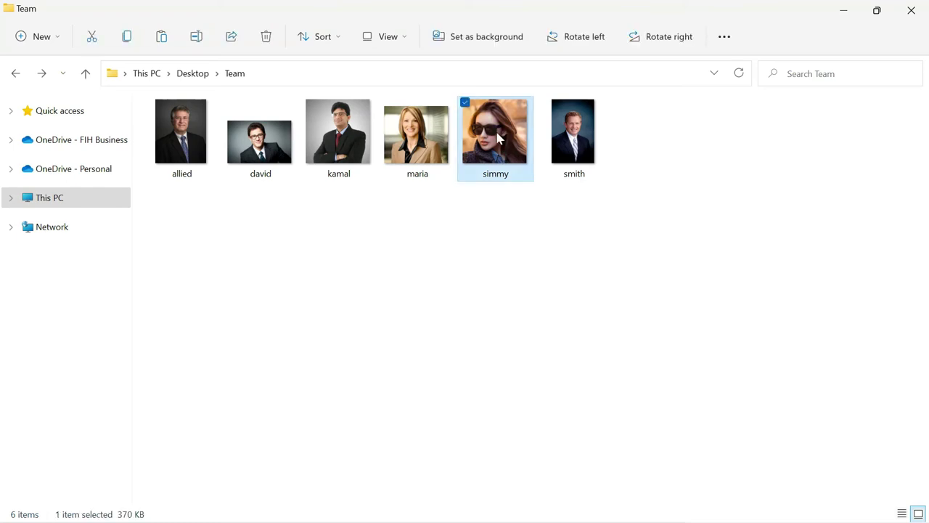
pyautogui.click(561, 299)
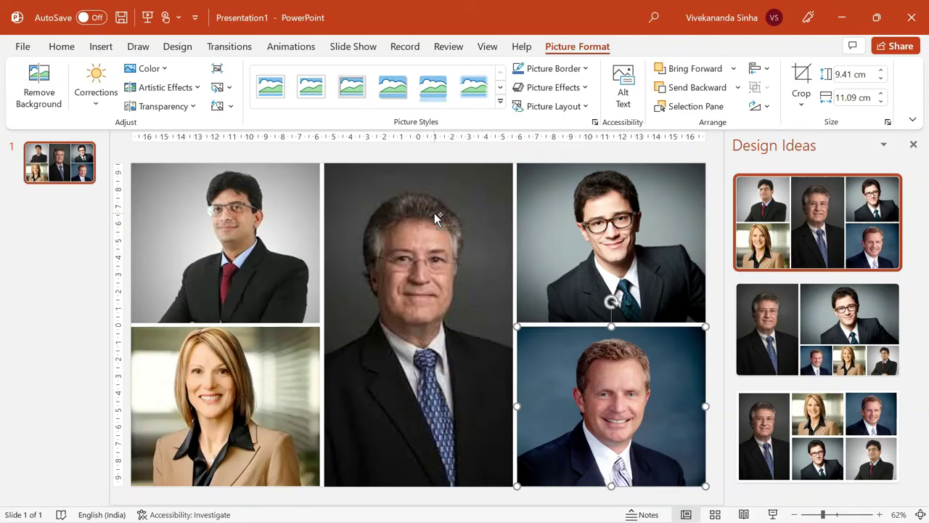
pyautogui.hotkey('ctrl', 'v')
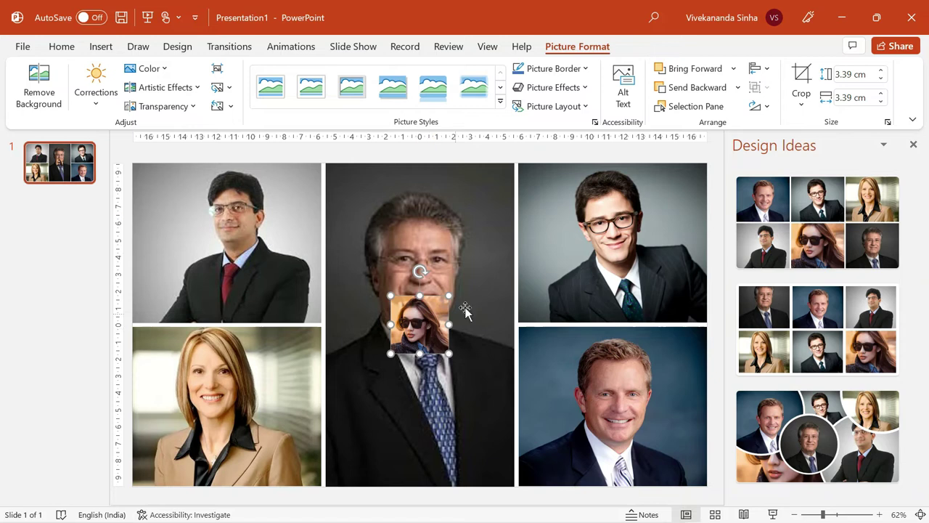
# Apply the two-row grid collage to all six portraits and play the slide show
pyautogui.click(818, 222)
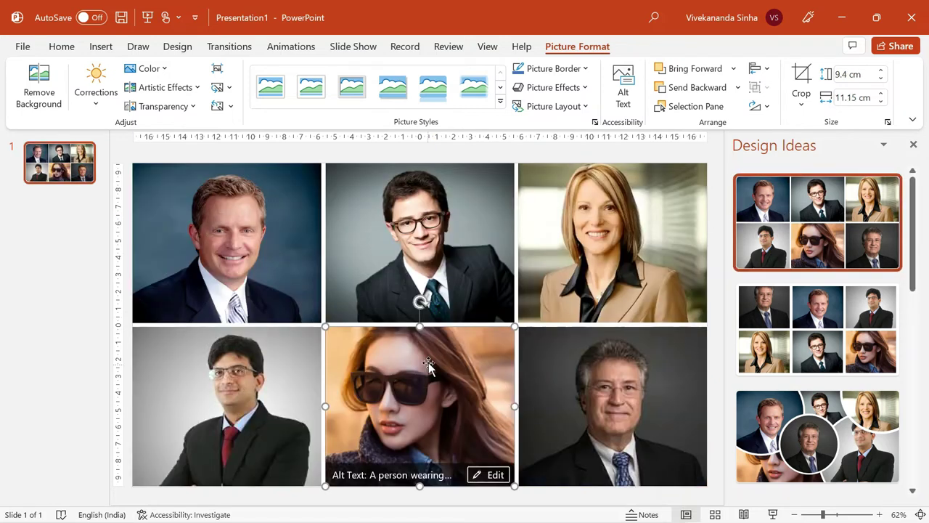
pyautogui.click(817, 298)
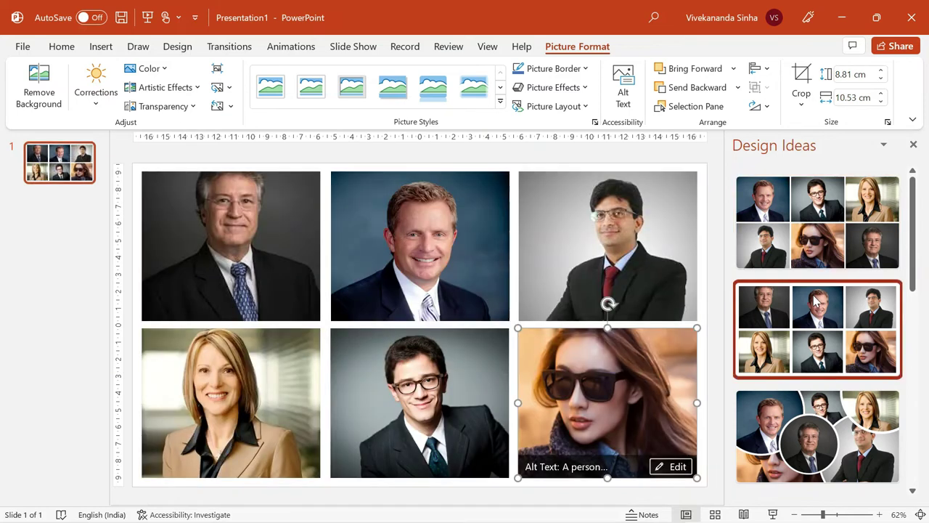
pyautogui.click(809, 315)
pyautogui.click(809, 316)
pyautogui.click(822, 318)
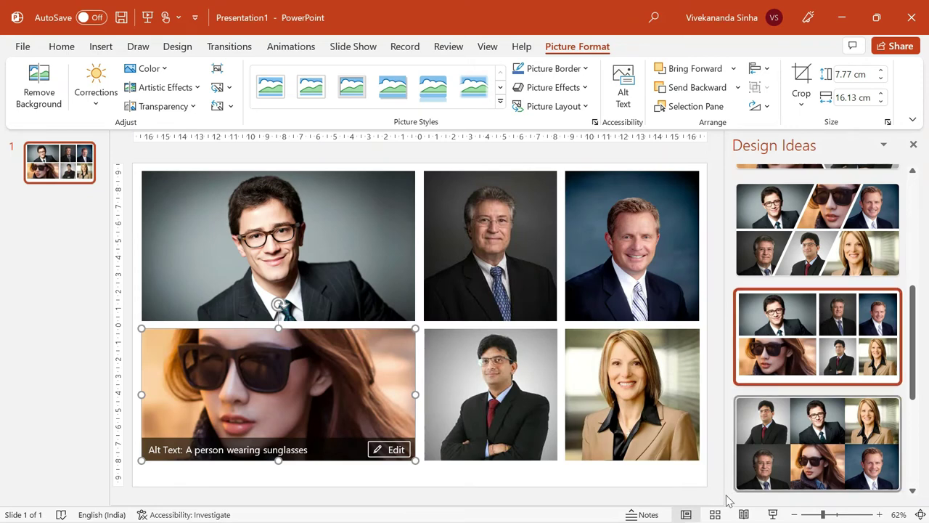
pyautogui.scroll(-1, 745, 487)
pyautogui.click(774, 515)
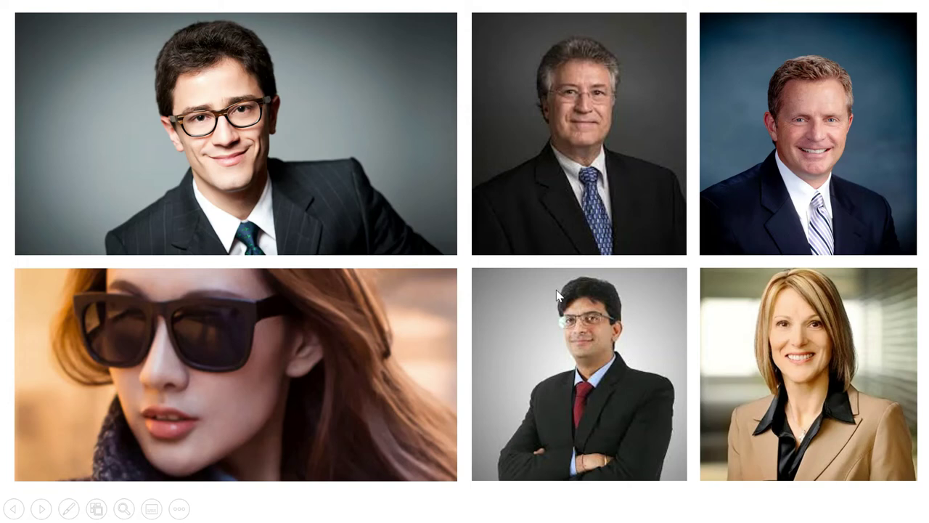
# Exit the slide show back to normal editing view
pyautogui.press('Escape')
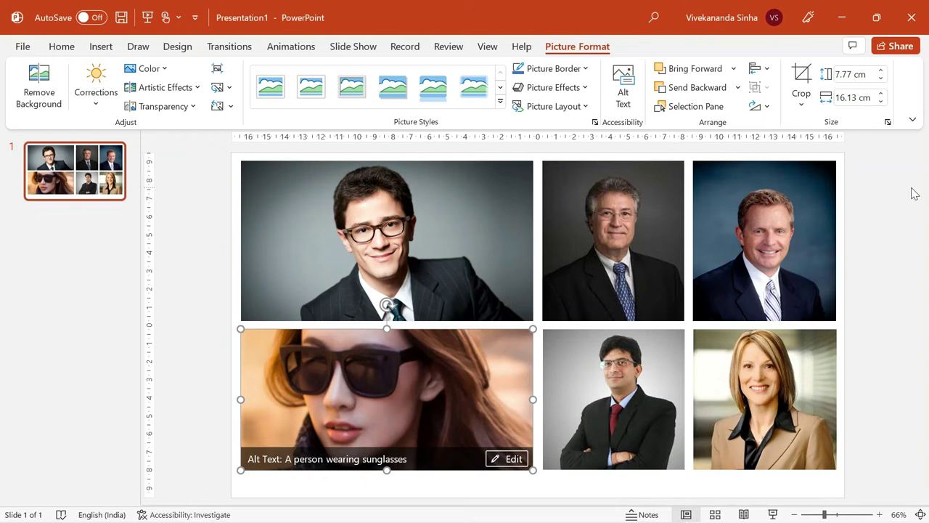
# Bring up Design Ideas from the Design tab for the collage slide
pyautogui.click(177, 46)
pyautogui.click(850, 84)
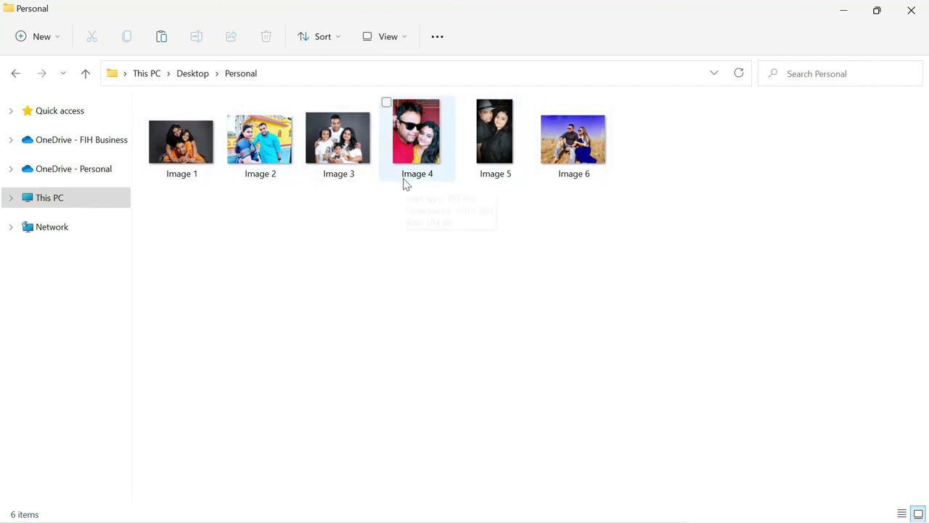
# Select all six Personal folder photos, Image 1 through Image 6, for copying
pyautogui.moveTo(406, 184)
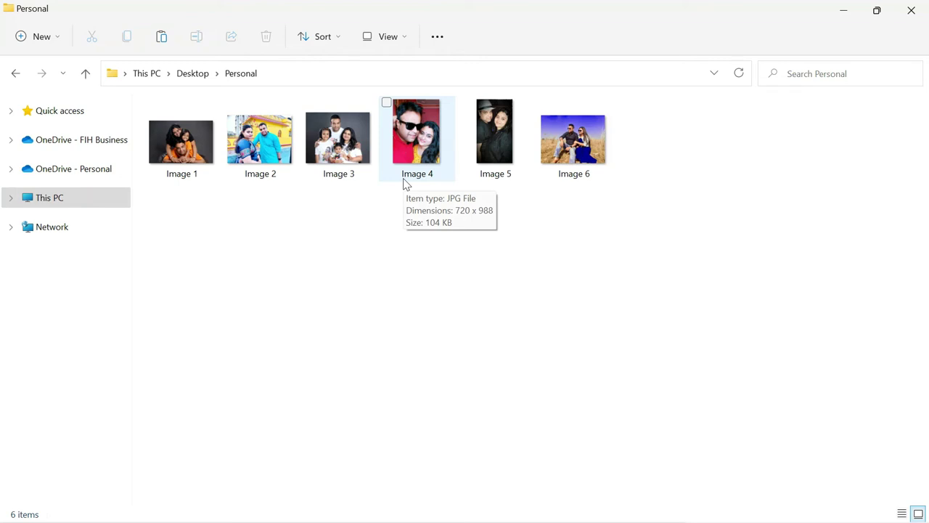
pyautogui.click(193, 159)
pyautogui.hotkey('ctrl', 'a')
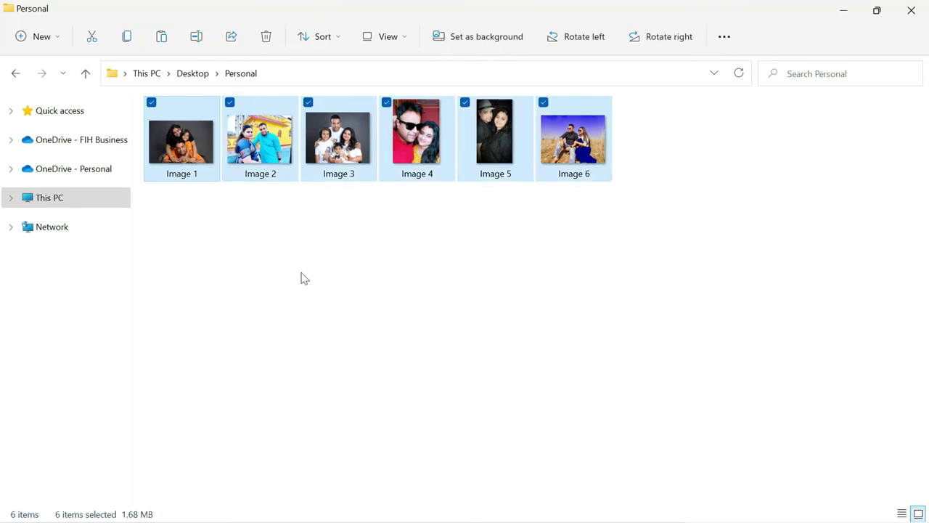
pyautogui.click(330, 298)
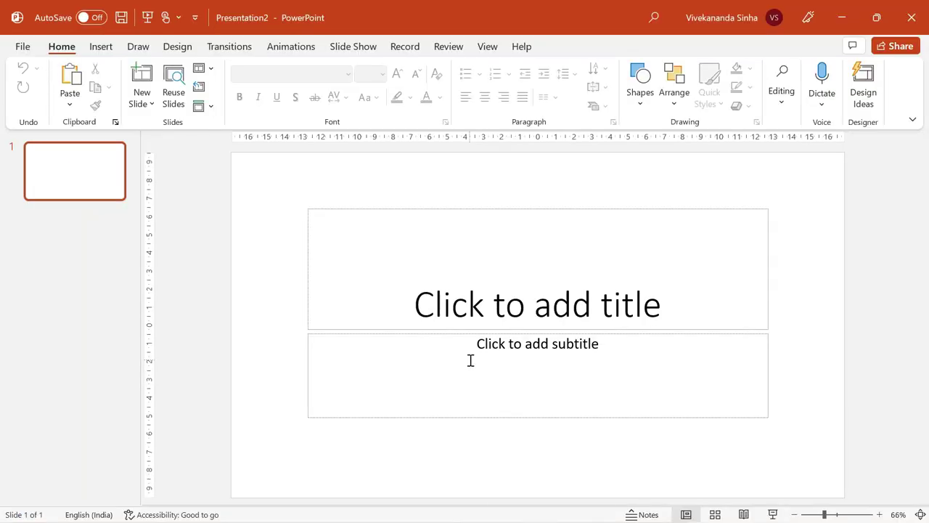
# Give Presentation2's slide the Blank layout and paste Image 1–6 onto it
pyautogui.rightClick(96, 157)
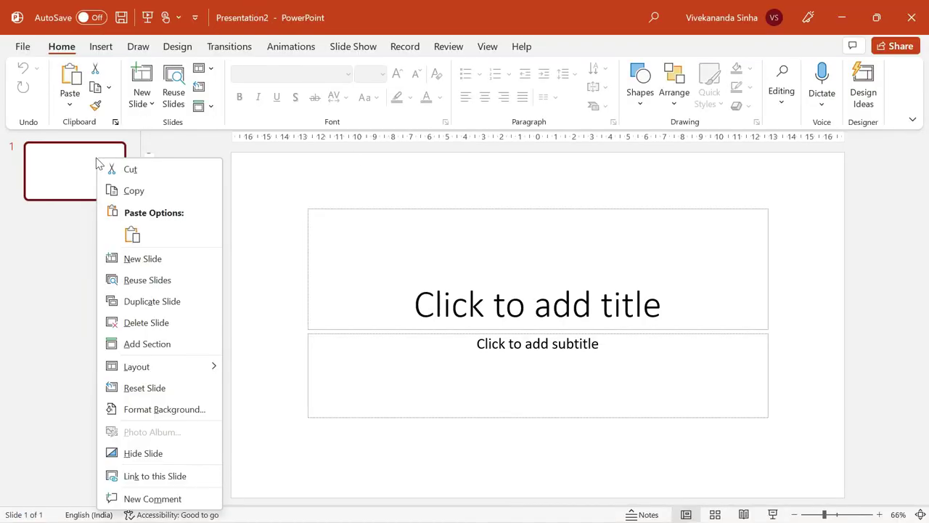
pyautogui.moveTo(161, 365)
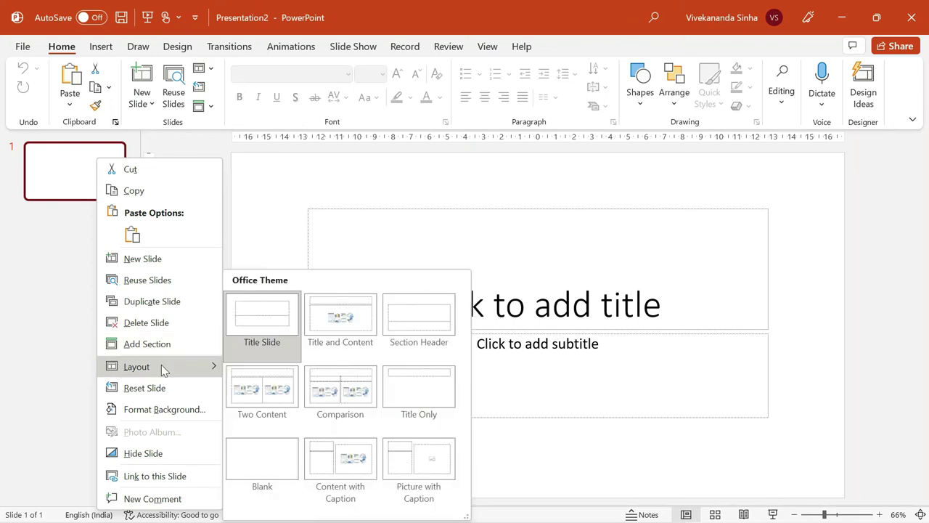
pyautogui.click(250, 465)
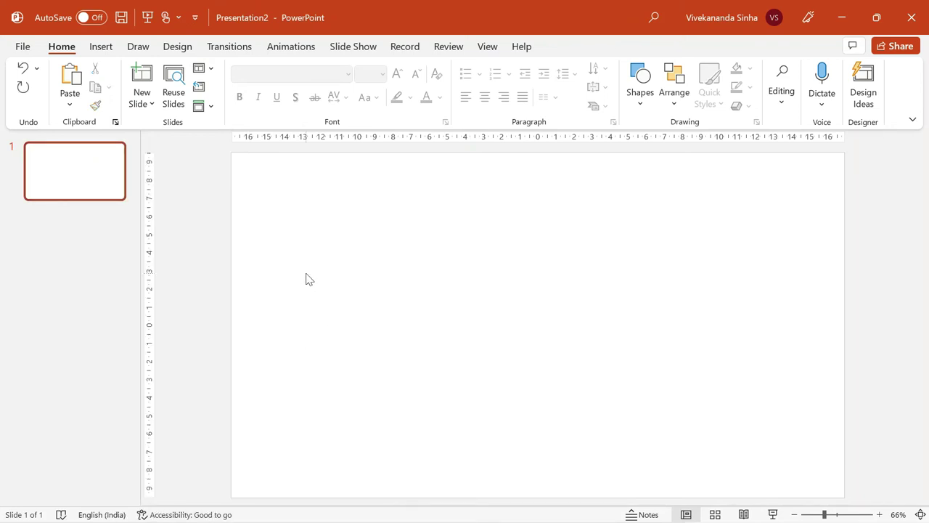
pyautogui.hotkey('ctrl', 'v')
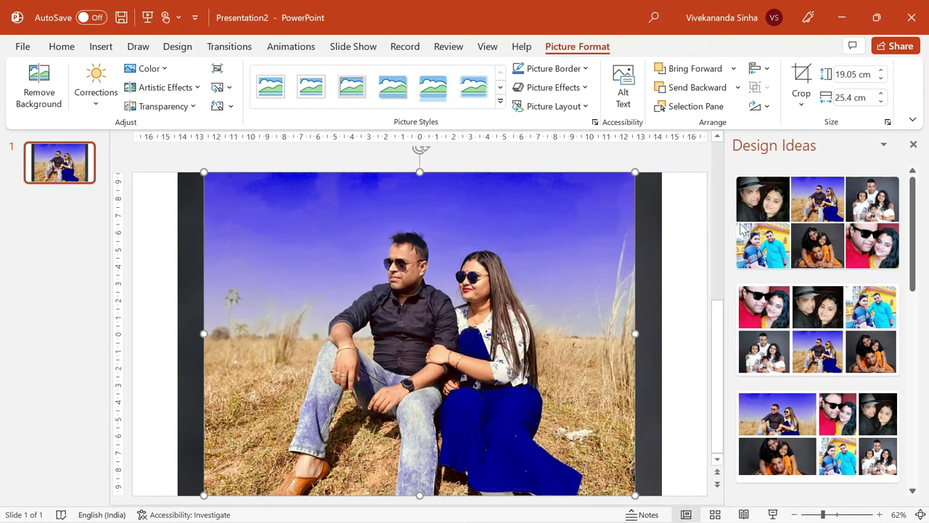
# Try out several of the suggested six-photo collage layouts in Design Ideas
pyautogui.click(783, 240)
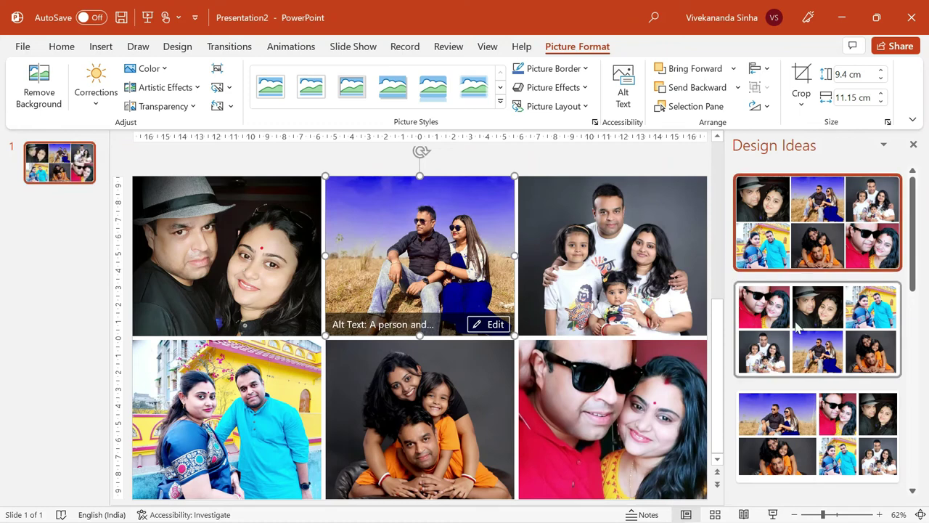
pyautogui.click(799, 327)
pyautogui.scroll(-1, 802, 341)
pyautogui.click(804, 352)
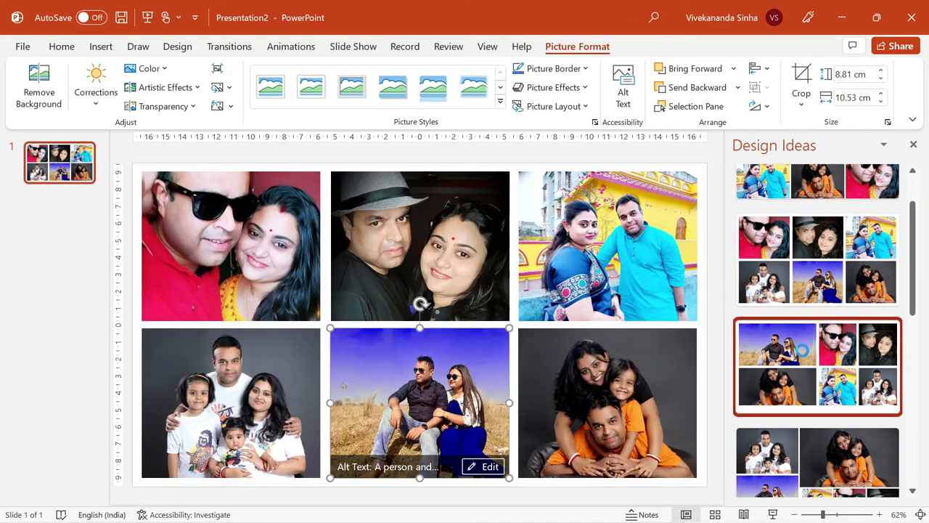
pyautogui.scroll(-1, 828, 305)
pyautogui.click(832, 290)
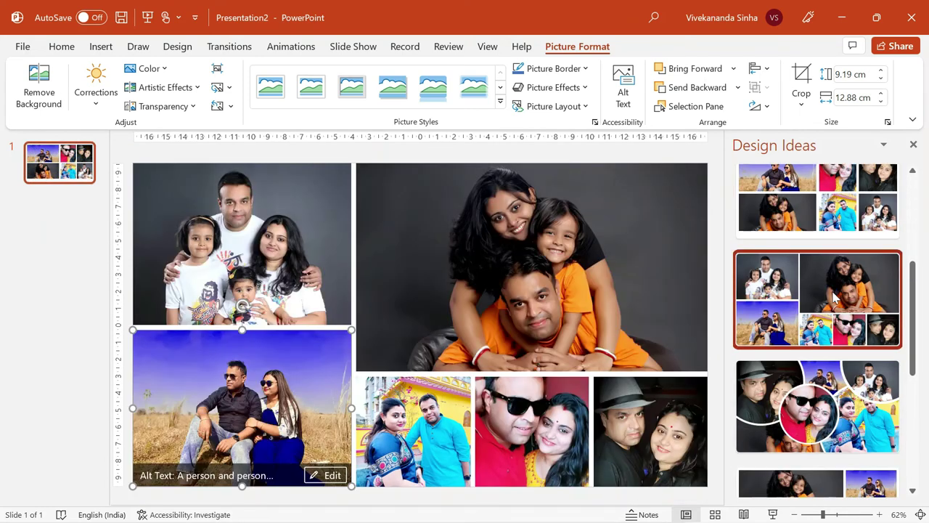
pyautogui.scroll(-2, 824, 326)
pyautogui.click(816, 352)
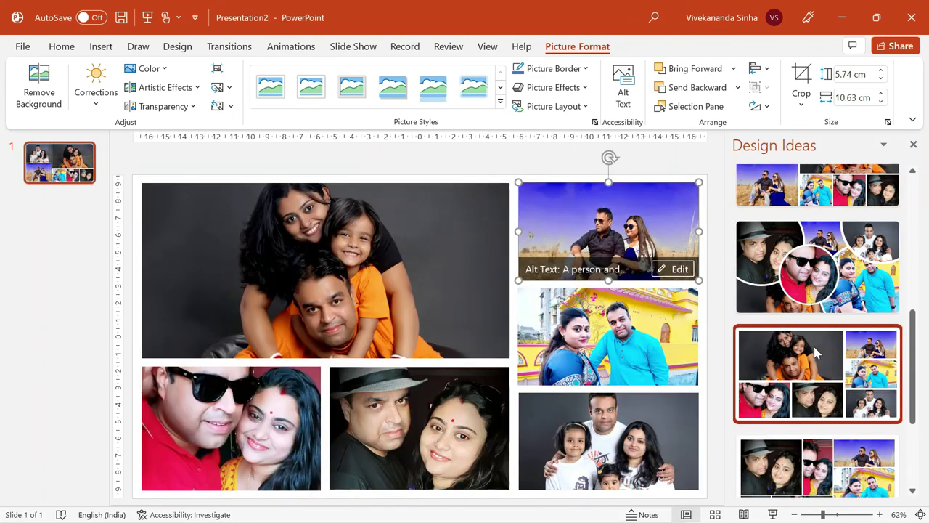
pyautogui.click(815, 355)
pyautogui.scroll(-1, 813, 360)
pyautogui.click(808, 396)
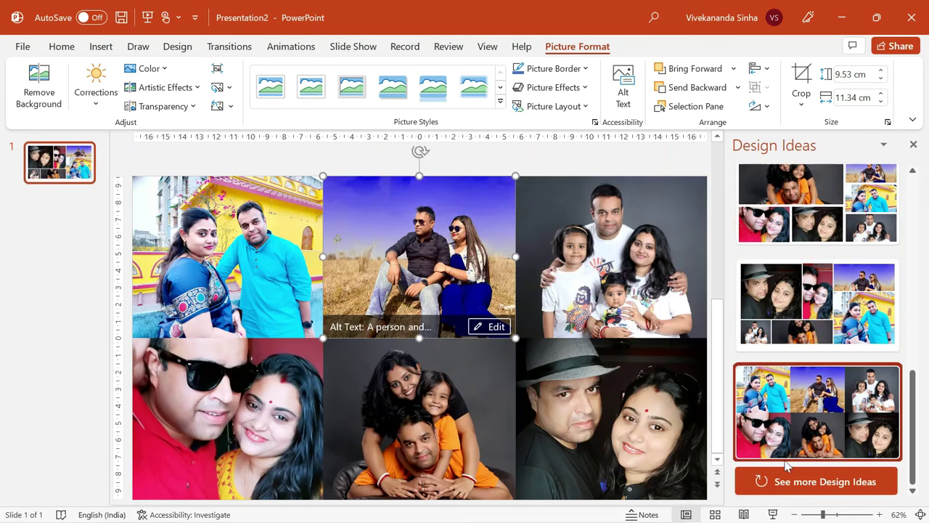
# Load more Design Ideas and apply the collage with one large family photo
pyautogui.click(783, 485)
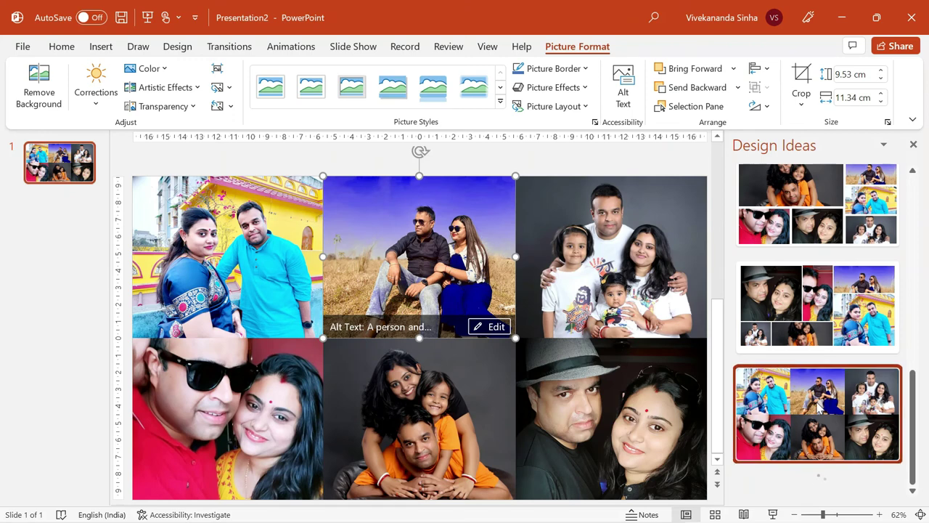
pyautogui.scroll(-5, 819, 407)
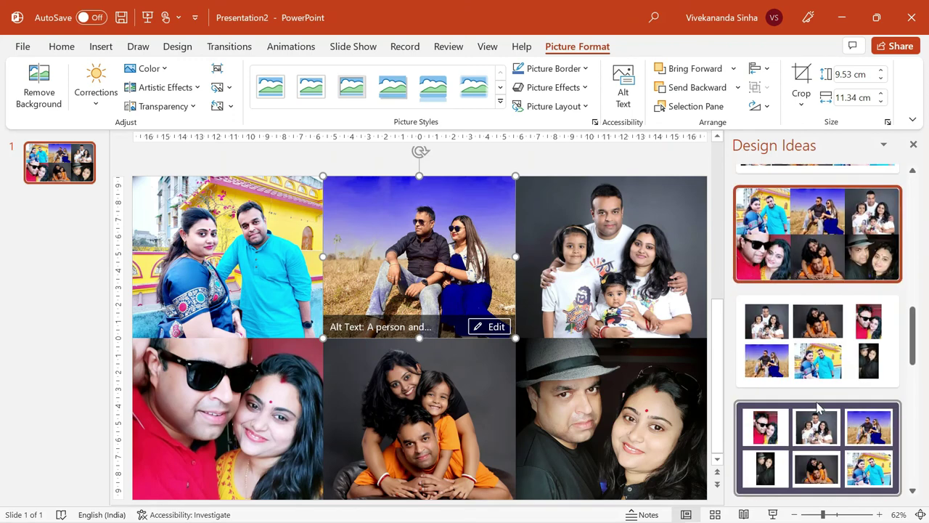
pyautogui.scroll(-6, 819, 408)
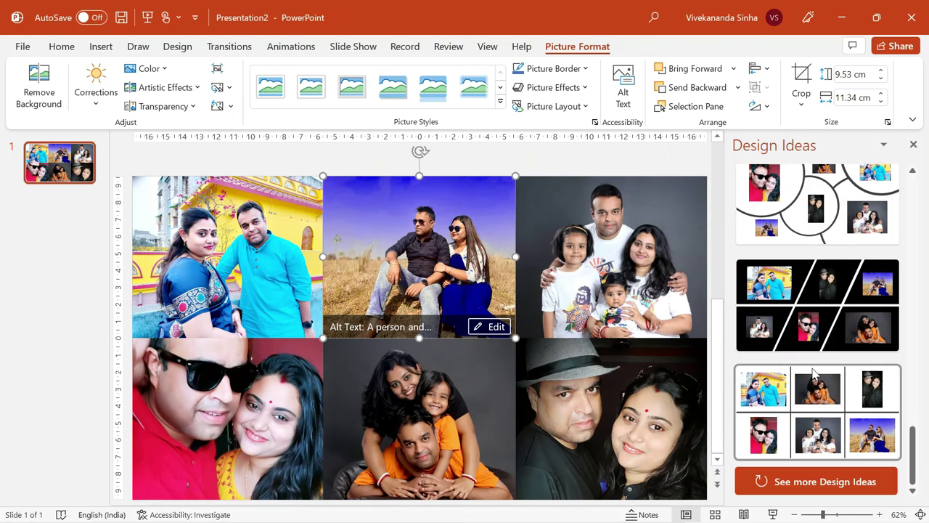
pyautogui.click(814, 373)
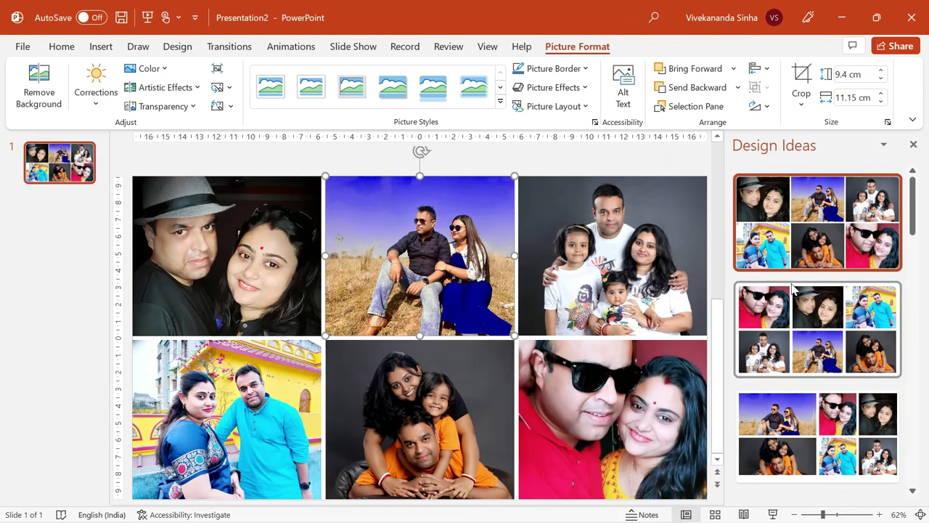
pyautogui.scroll(-2, 793, 298)
pyautogui.click(817, 363)
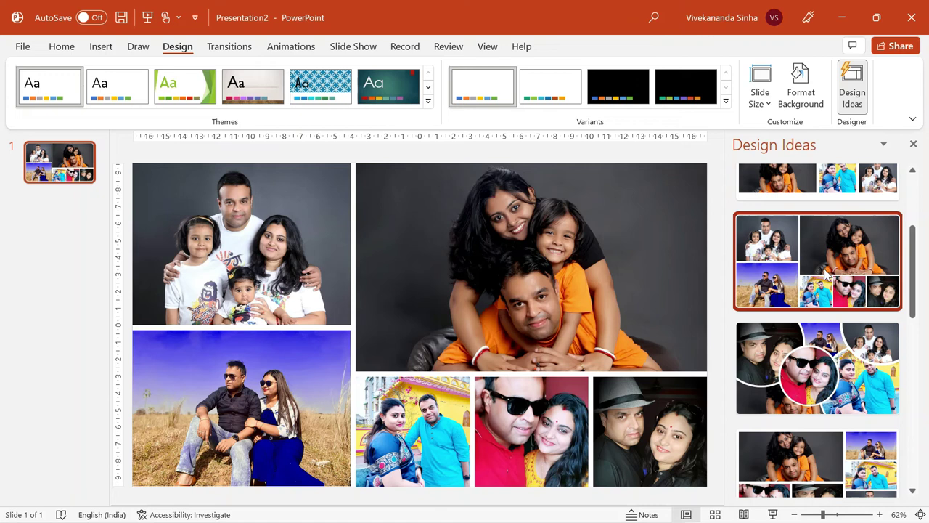
pyautogui.scroll(-1, 744, 443)
# Preview the collage slide full-screen, then bring up Save As with F12
pyautogui.click(774, 514)
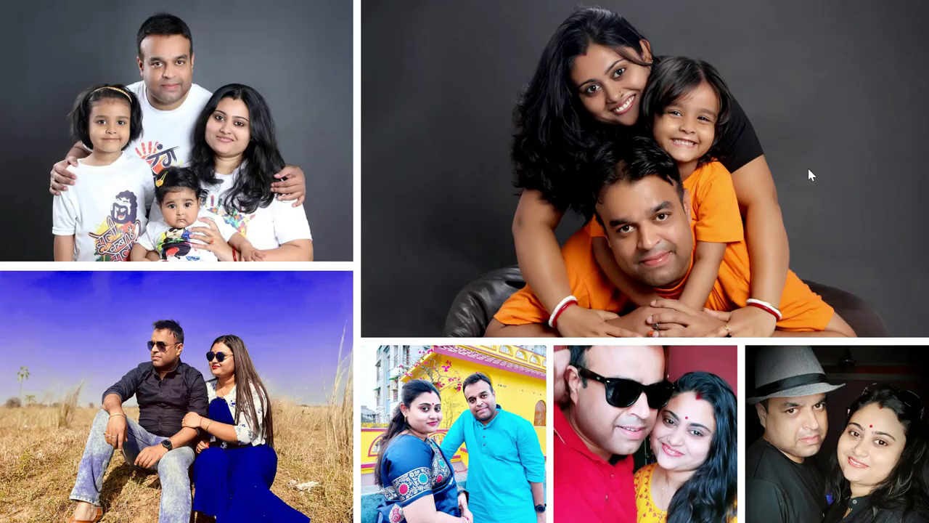
pyautogui.press('Escape')
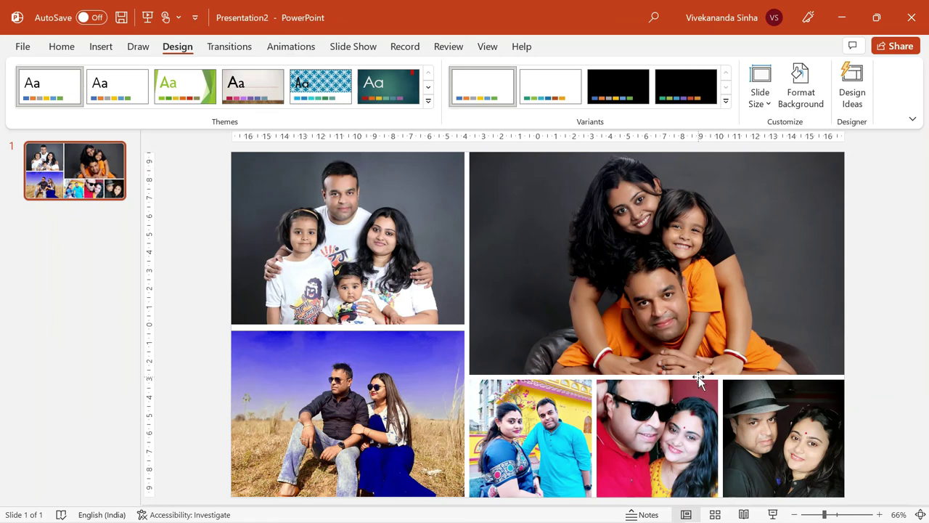
pyautogui.press('F12')
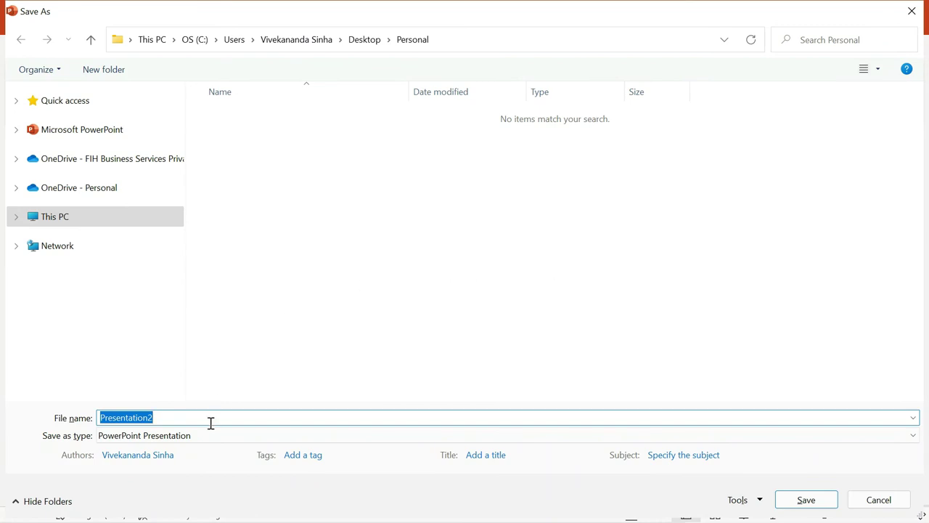
# Export only the current slide as a PNG image named 'My Picture'
pyautogui.click(130, 438)
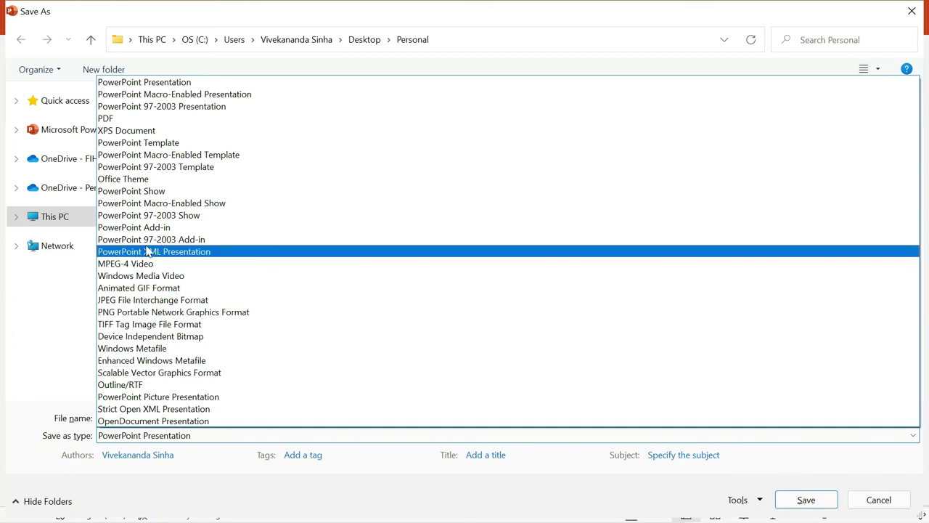
pyautogui.click(130, 314)
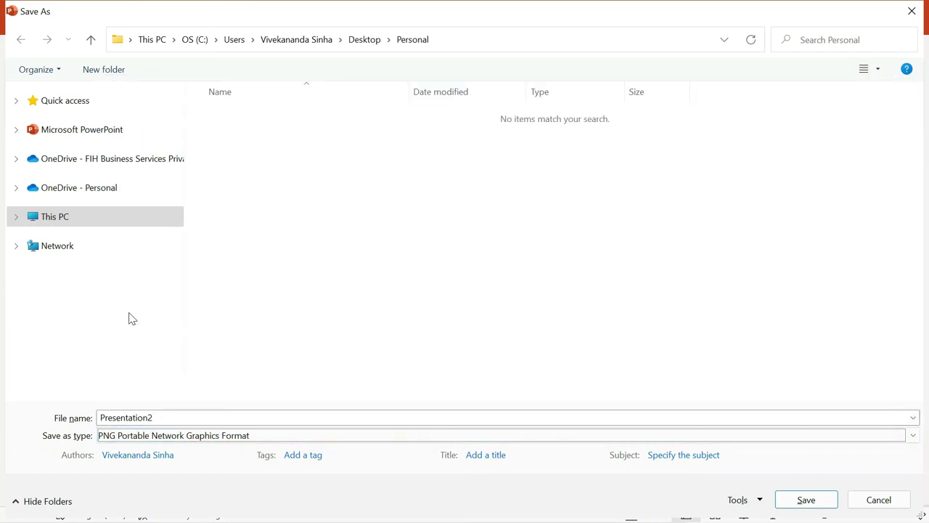
pyautogui.doubleClick(127, 419)
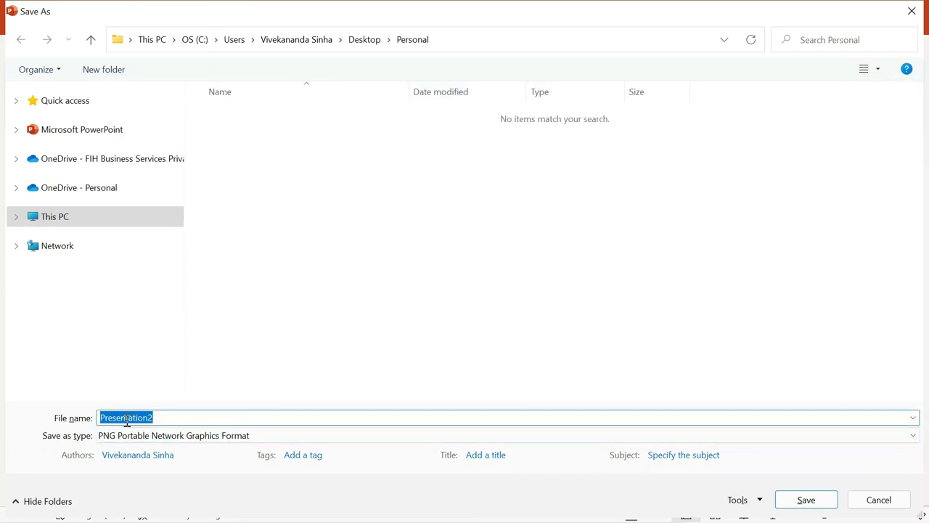
pyautogui.write('My Picture')
pyautogui.click(794, 501)
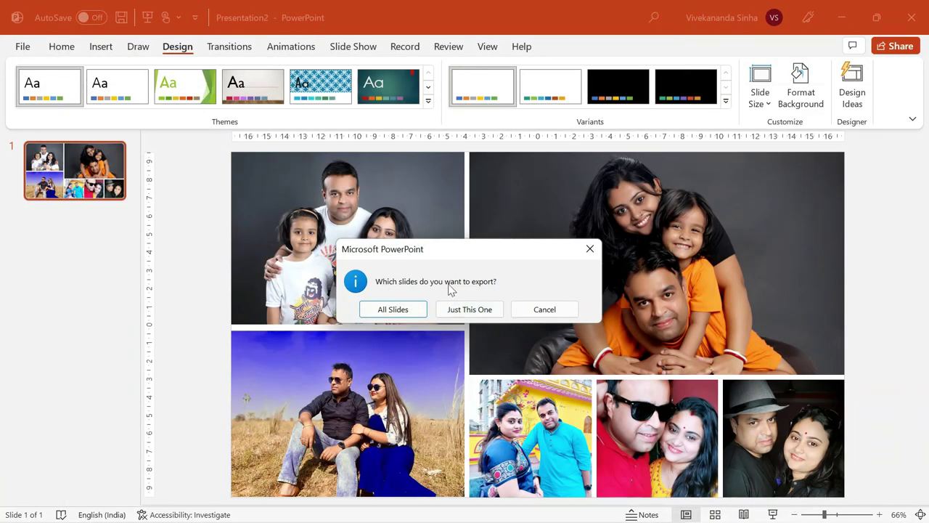
pyautogui.click(474, 309)
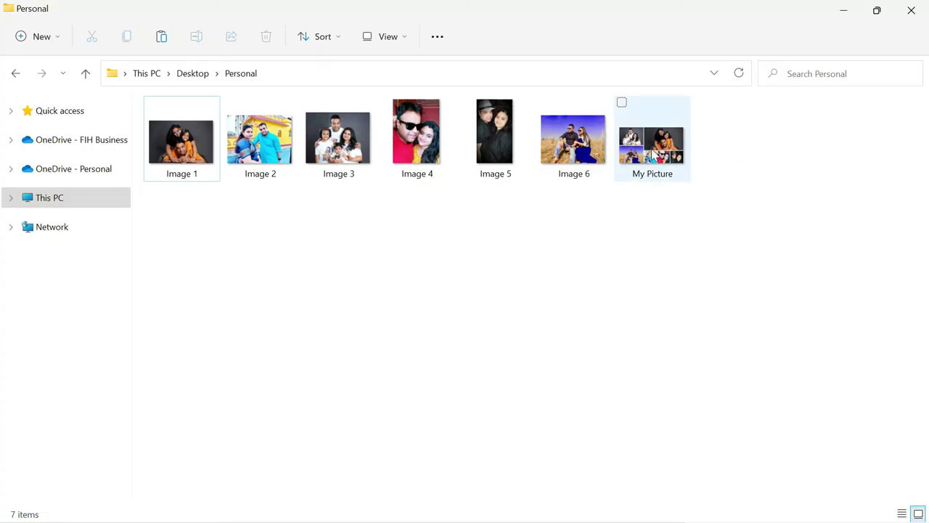
# Open My Picture.png in Photos, maximized and shown full-screen
pyautogui.doubleClick(653, 154)
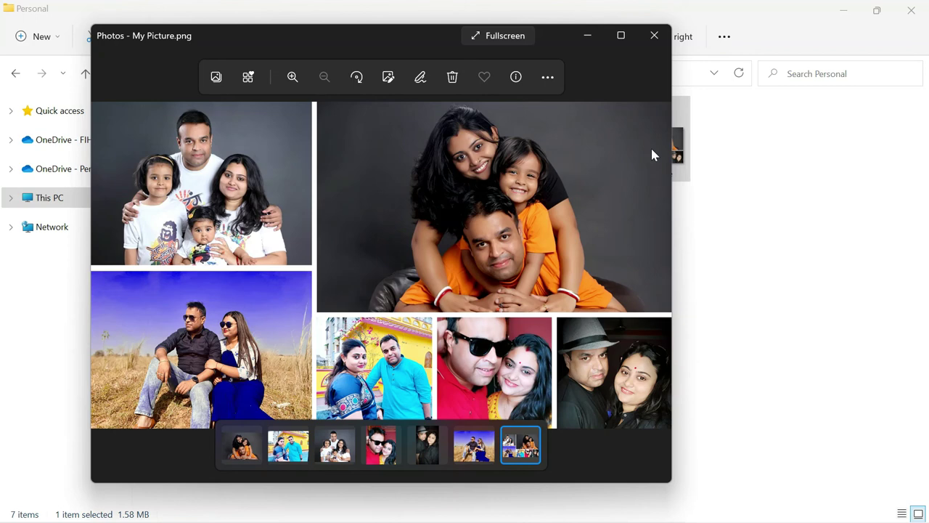
pyautogui.click(621, 36)
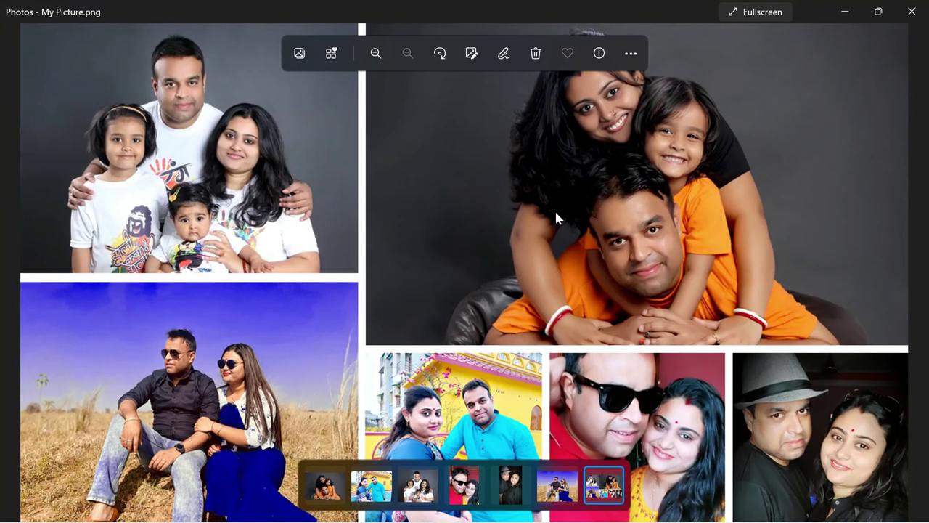
pyautogui.press('F11')
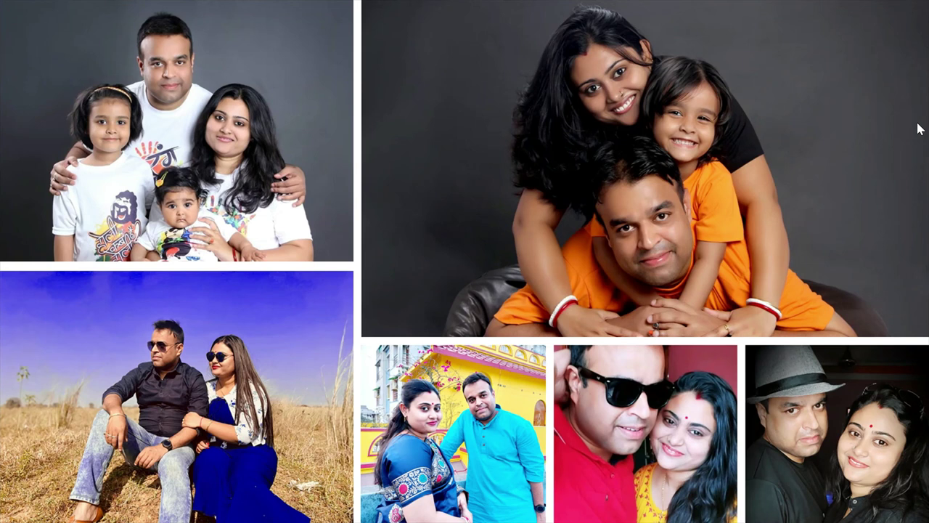